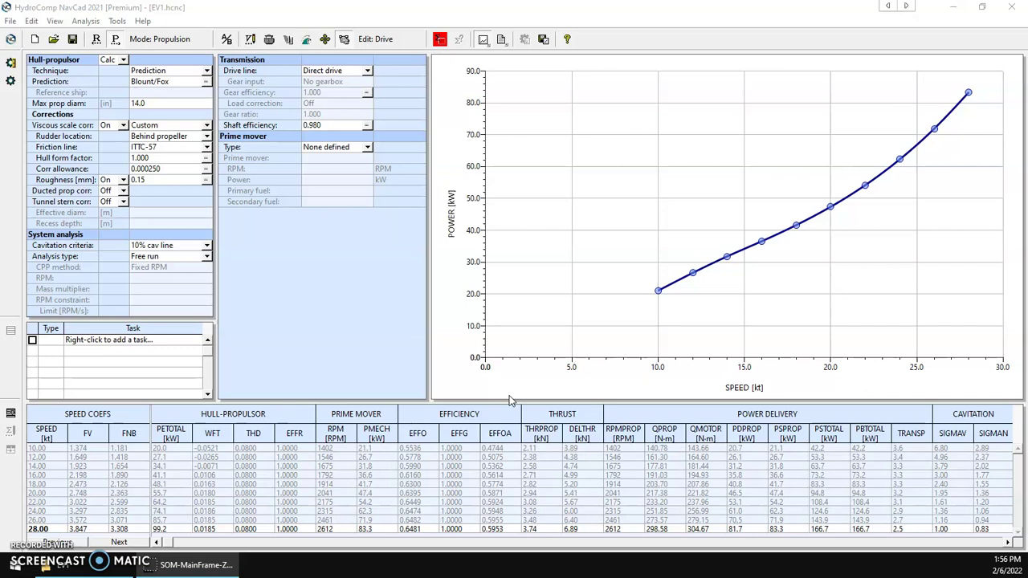
# - Snap the NavCad window to the left half of the screen
pyautogui.click(368, 357)
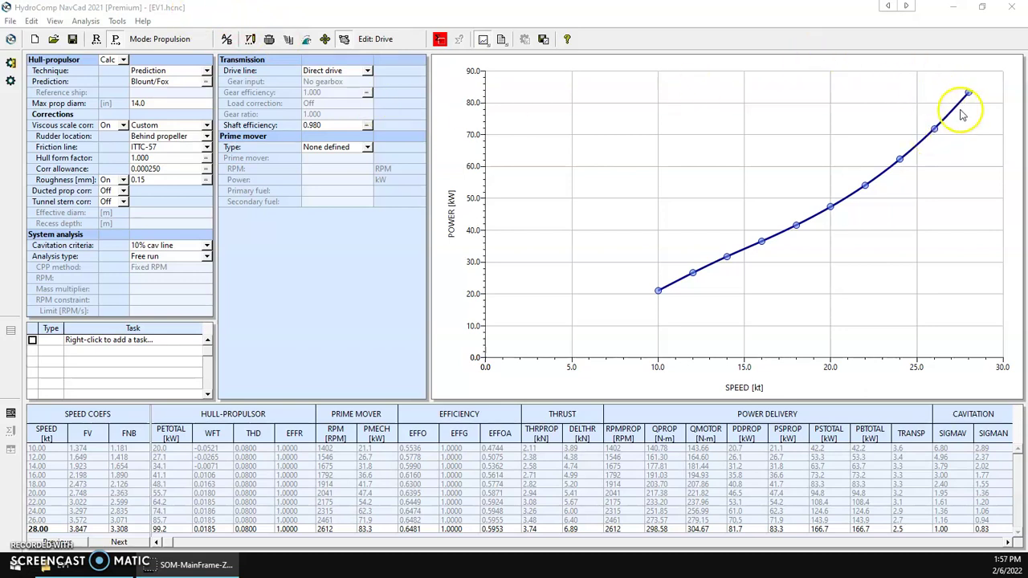
pyautogui.click(889, 8)
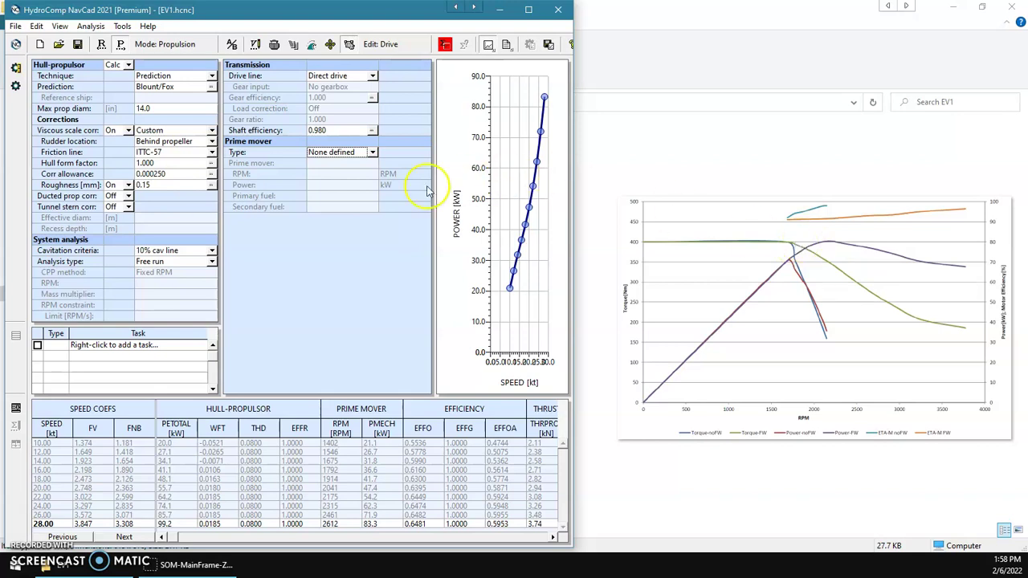
# - Set the prime mover to an electric DC motor described as EV1, choosing a Generic DC data source
pyautogui.click(373, 153)
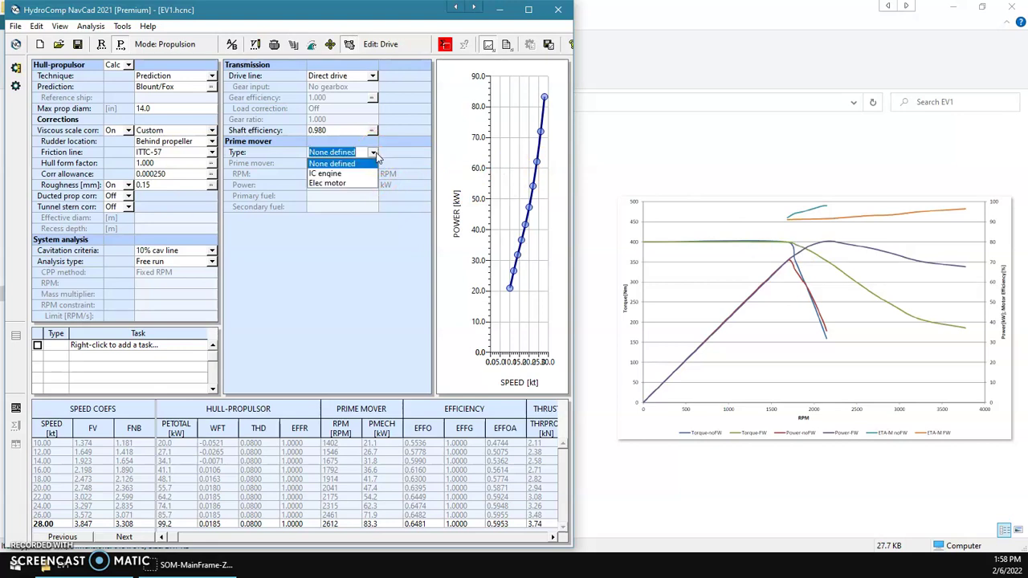
pyautogui.click(352, 184)
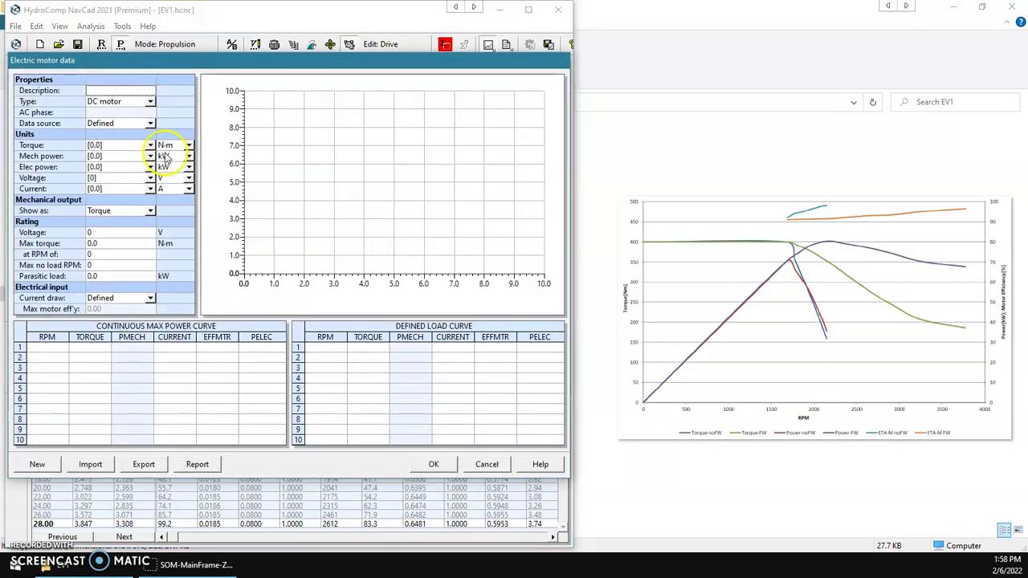
pyautogui.click(114, 91)
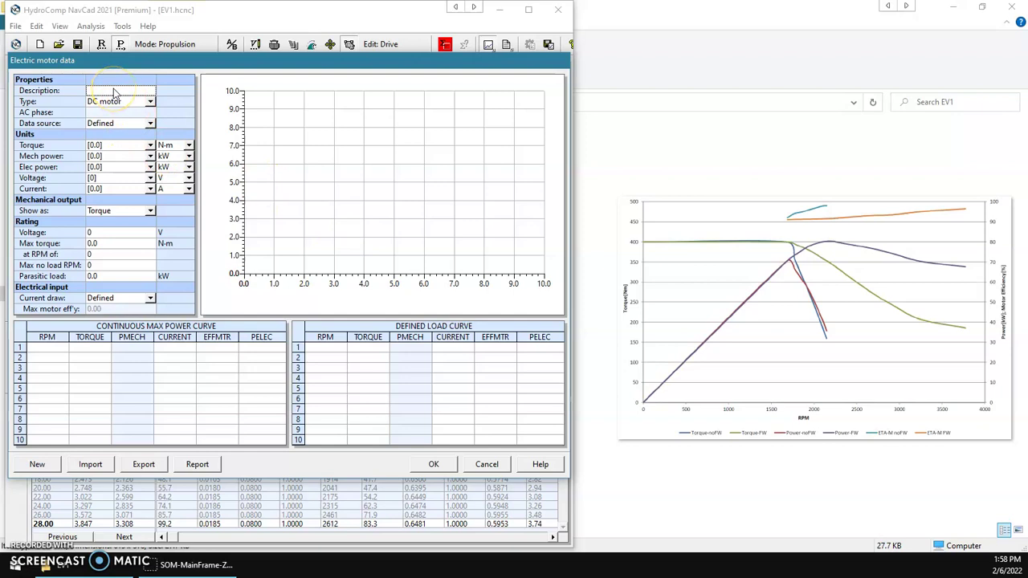
pyautogui.write('EV1')
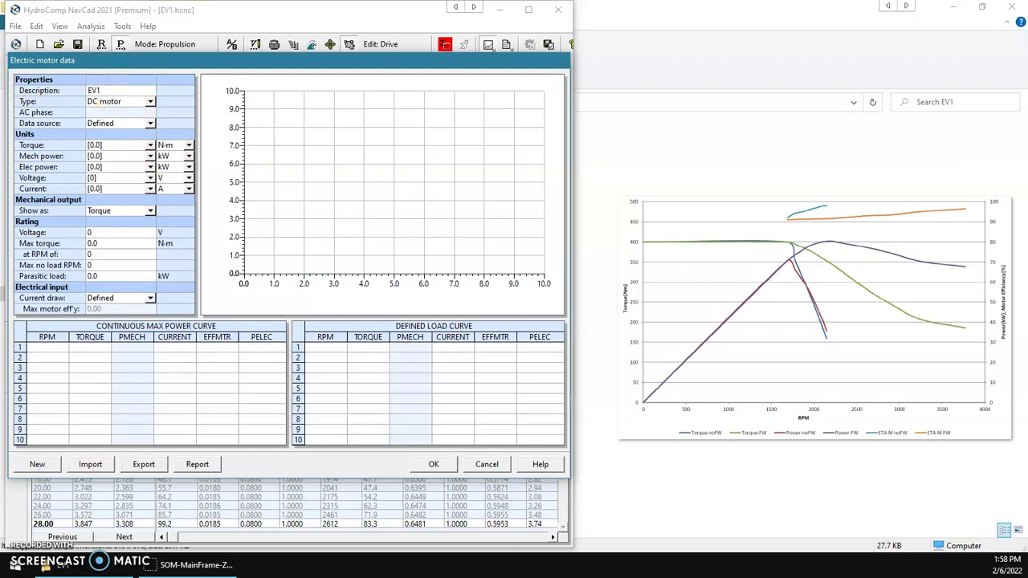
pyautogui.click(150, 101)
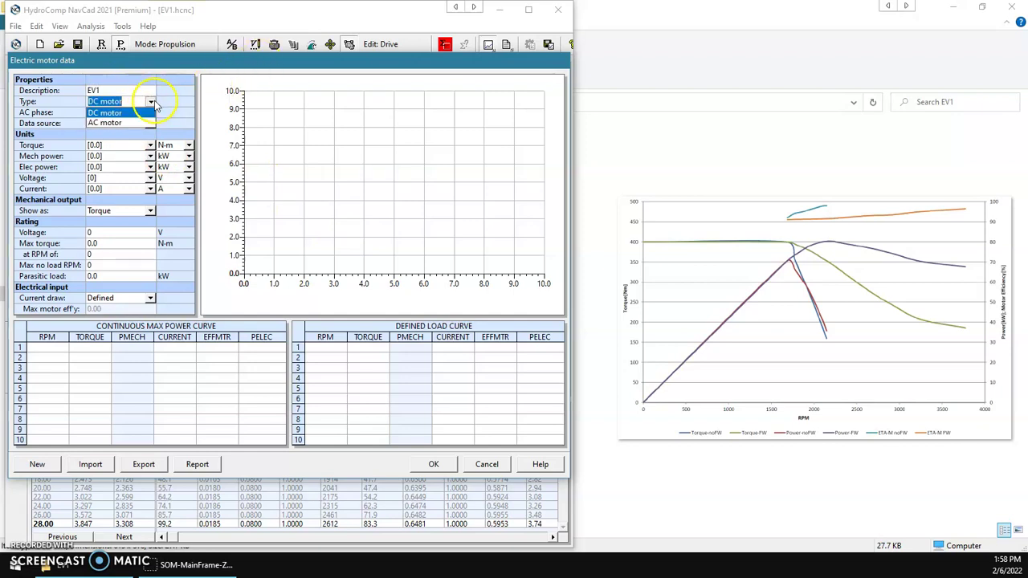
pyautogui.click(154, 114)
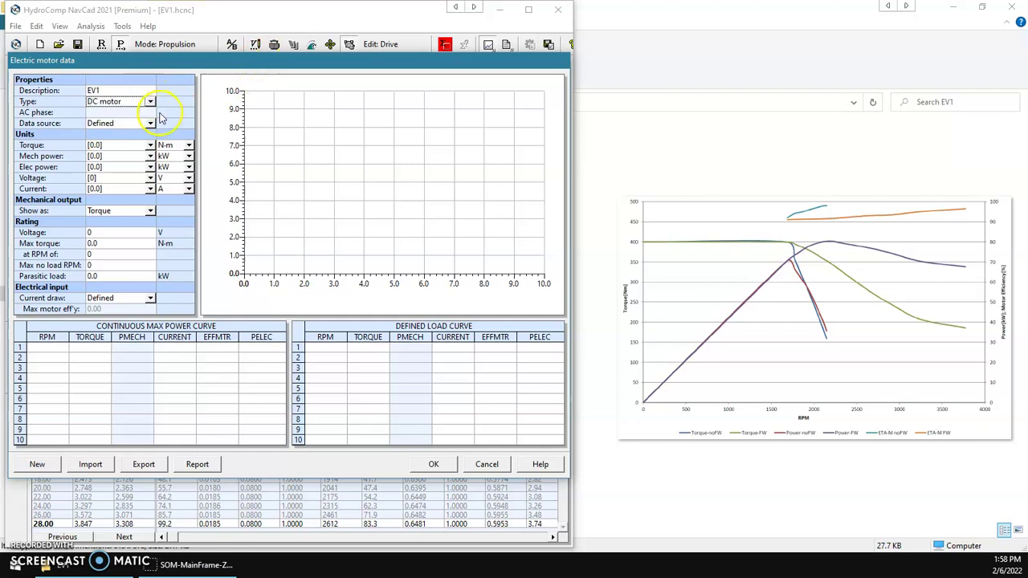
pyautogui.click(151, 125)
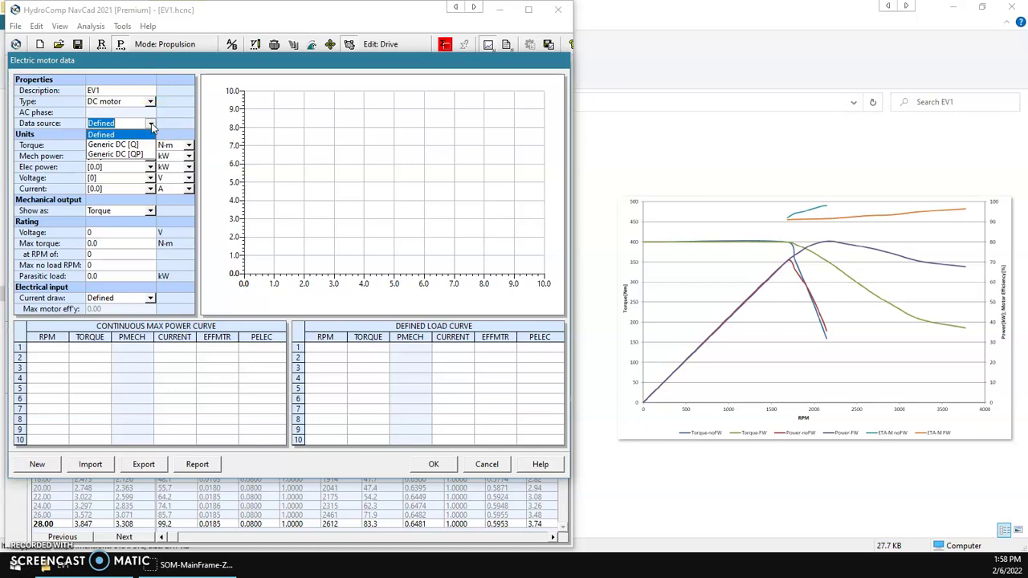
pyautogui.click(134, 146)
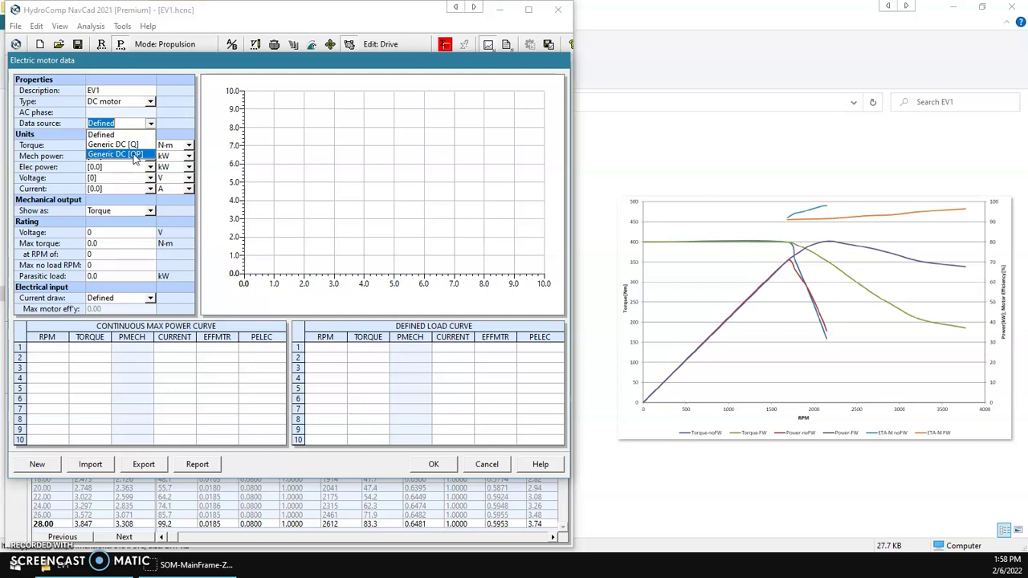
# - Use Generic DC [QP] and rate EV1 at 400 V, 400 N-m at 1850 RPM, 3800 no-load RPM
pyautogui.click(134, 155)
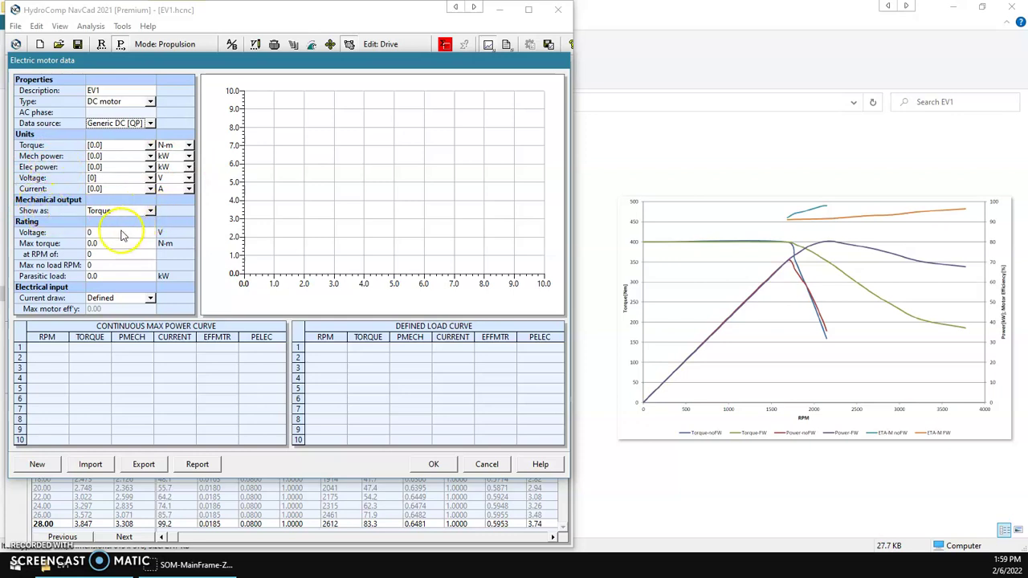
pyautogui.click(102, 234)
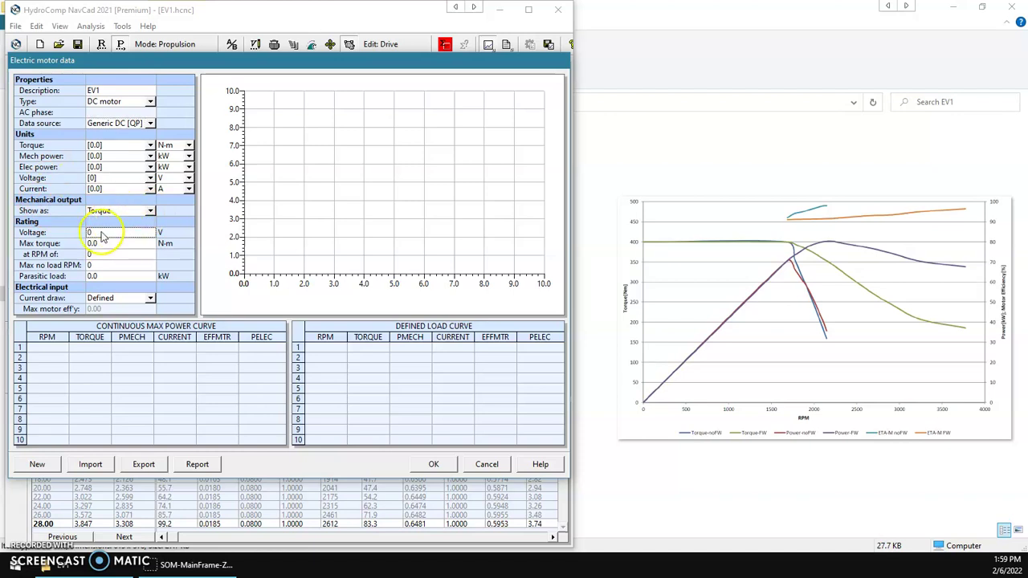
pyautogui.write('400')
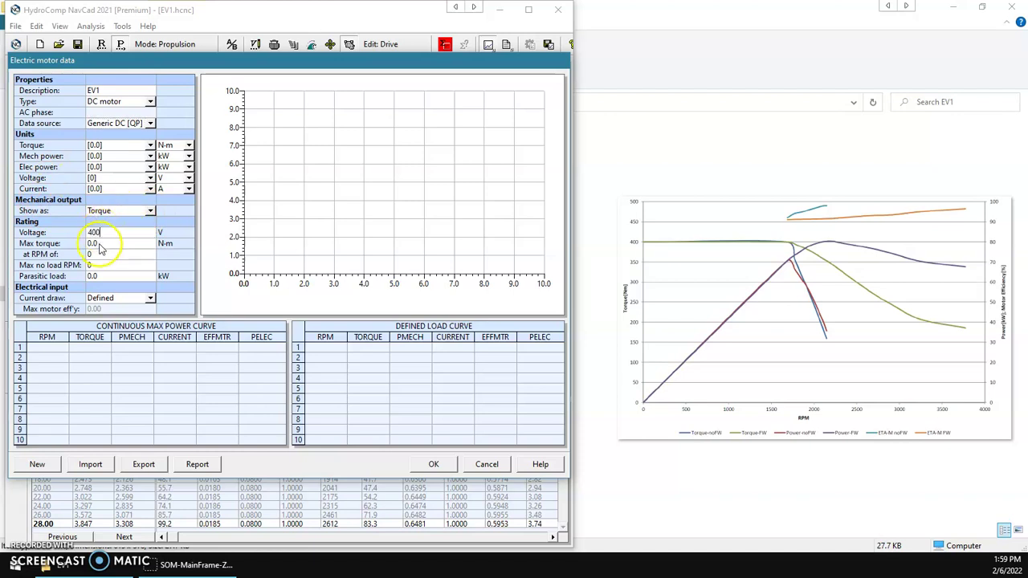
pyautogui.click(111, 244)
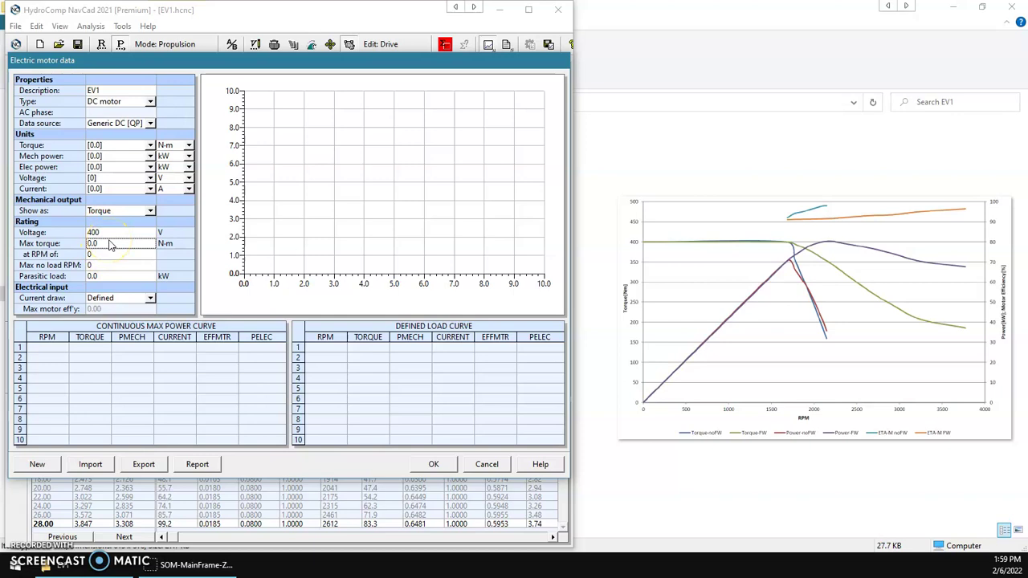
pyautogui.write('400')
pyautogui.click(110, 254)
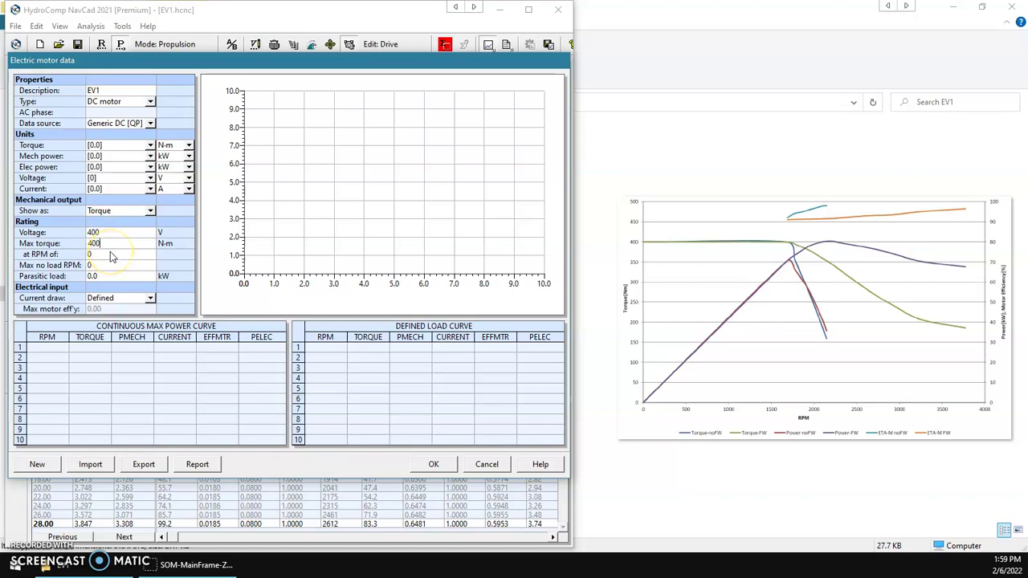
pyautogui.write('1850')
pyautogui.click(115, 268)
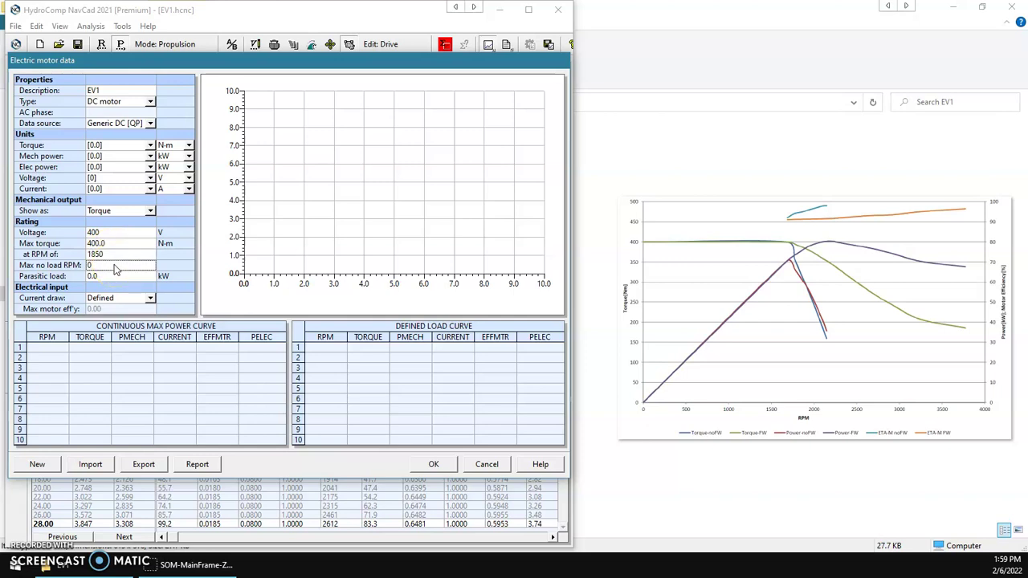
pyautogui.write('3800')
pyautogui.click(107, 274)
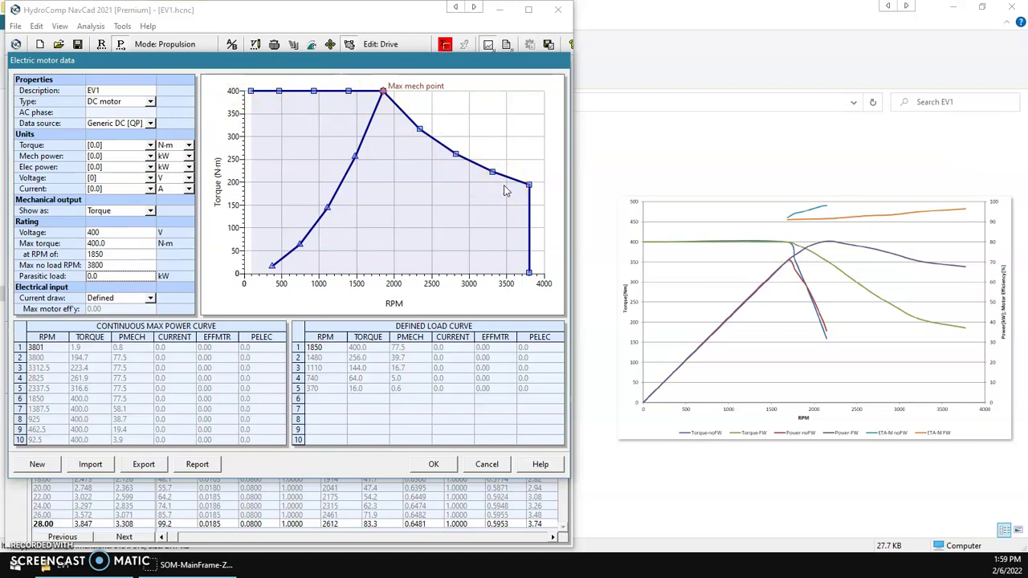
# - Switch EV1's mechanical output display from torque to power
pyautogui.click(151, 211)
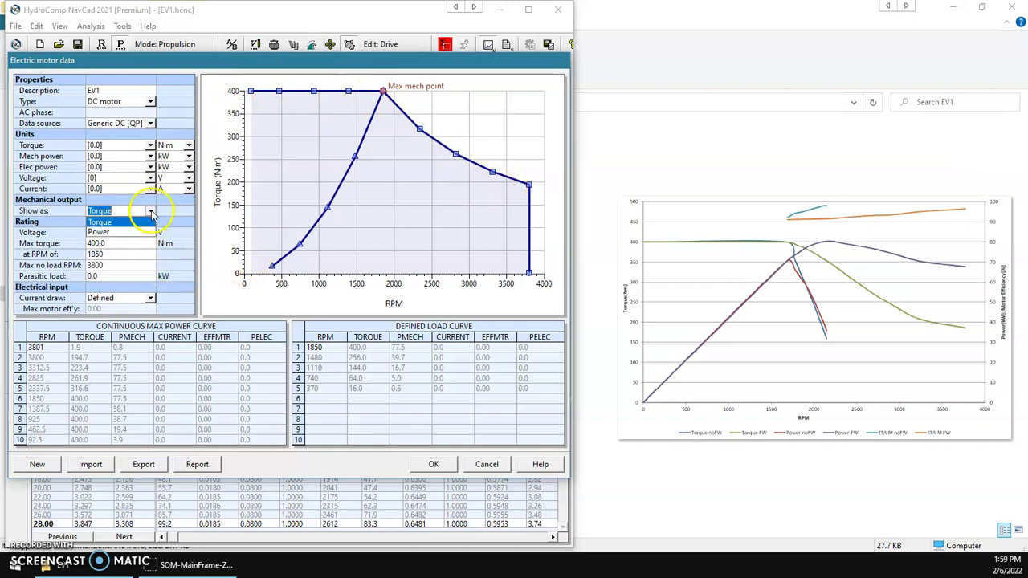
pyautogui.click(137, 233)
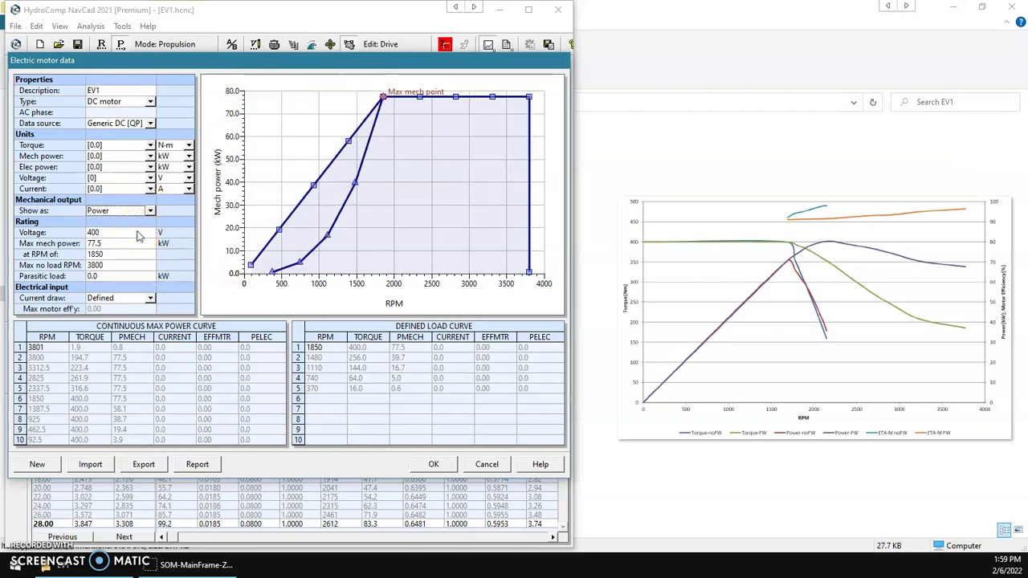
# - Have EV1's current draw estimated
pyautogui.click(151, 299)
pyautogui.click(152, 299)
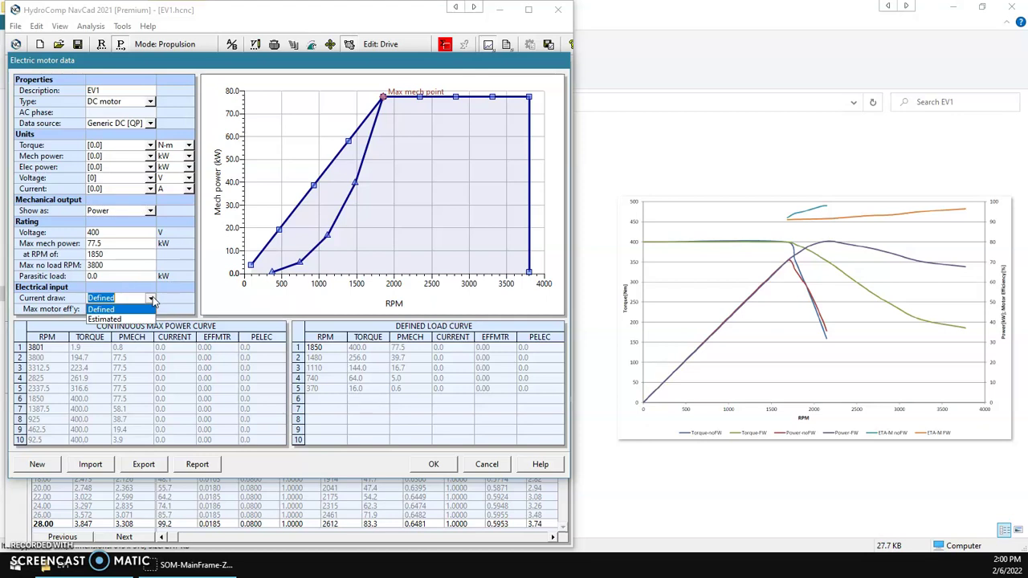
pyautogui.click(108, 319)
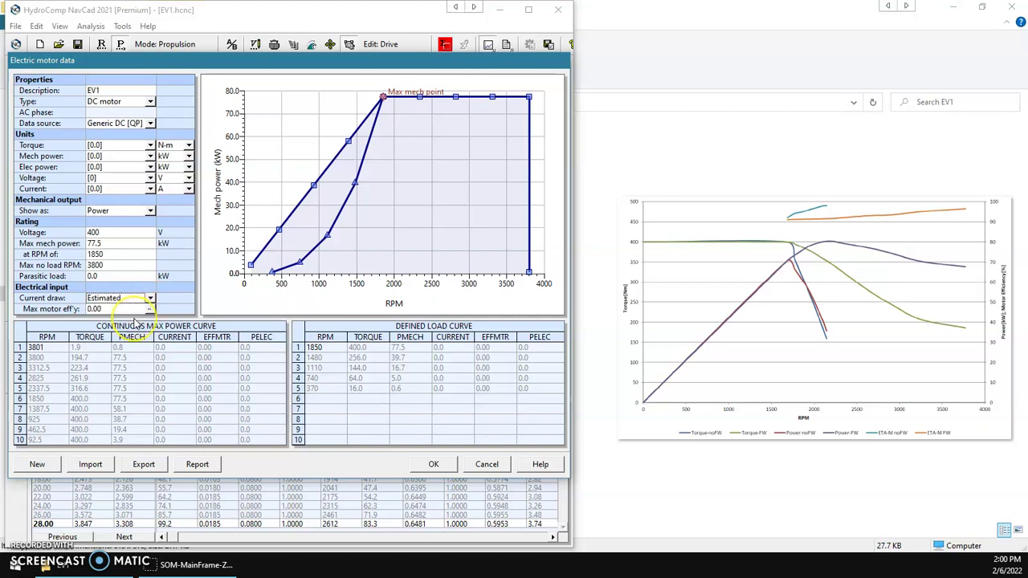
# - Set EV1's maximum motor efficiency to 0.90 (Typical PSMS)
pyautogui.click(149, 300)
pyautogui.click(151, 311)
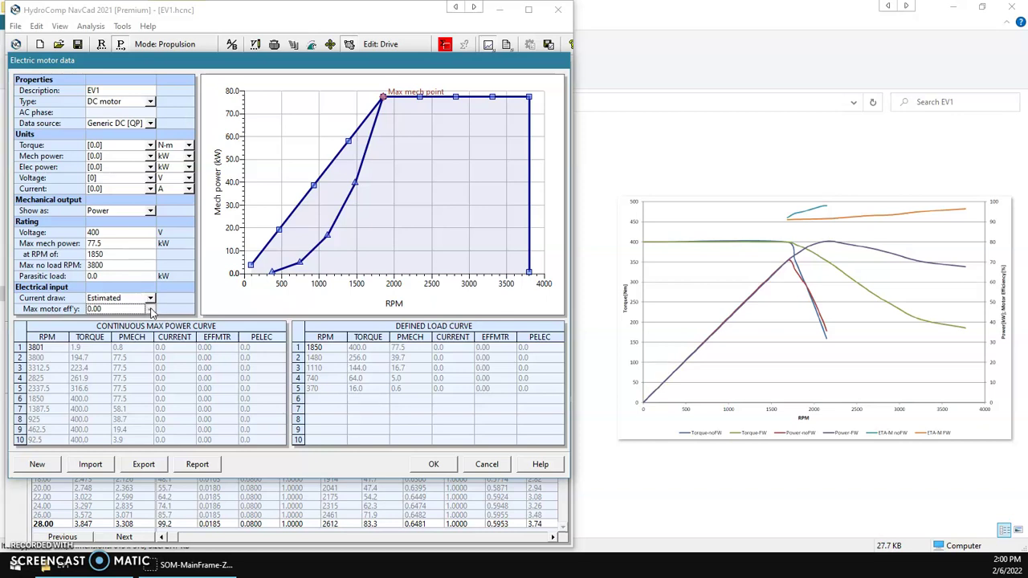
pyautogui.click(164, 320)
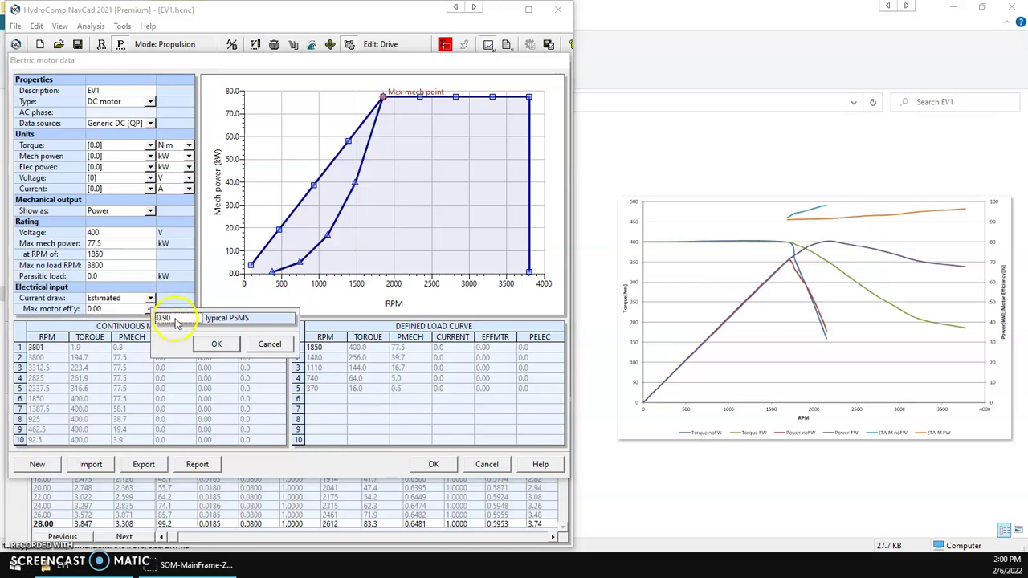
pyautogui.click(216, 345)
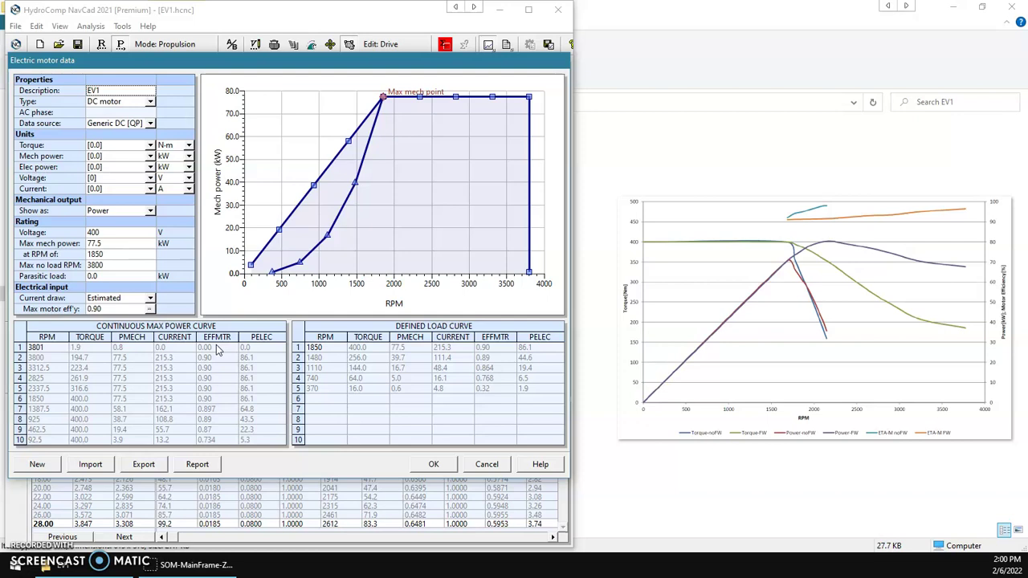
# - Switch EV1's mechanical output display back to torque, showing 400 N-m maximum
pyautogui.click(150, 210)
pyautogui.click(140, 224)
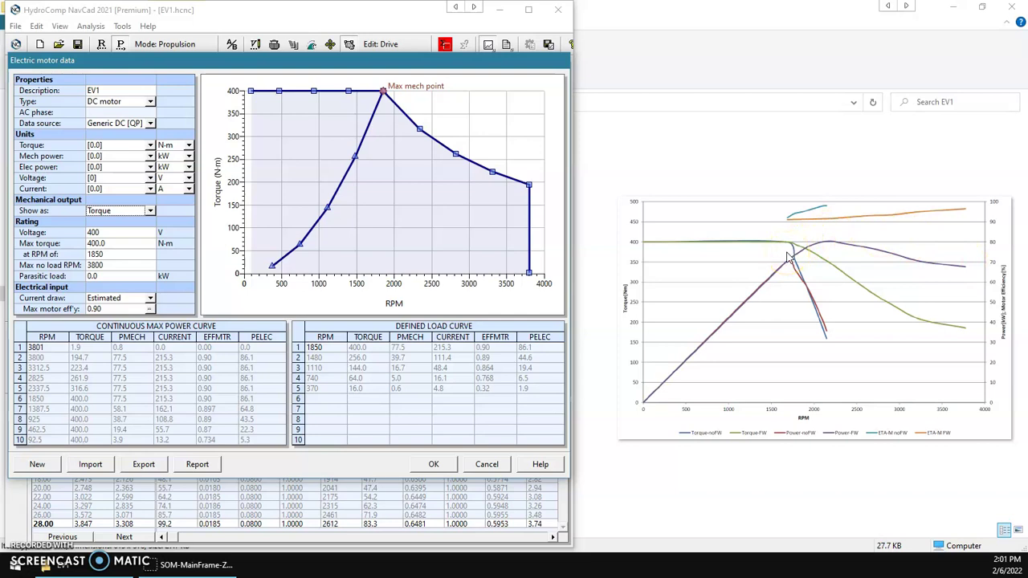
# - Accept the EV1 motor, run the analysis with the propeller sizing settings, and maximize the window
pyautogui.click(433, 466)
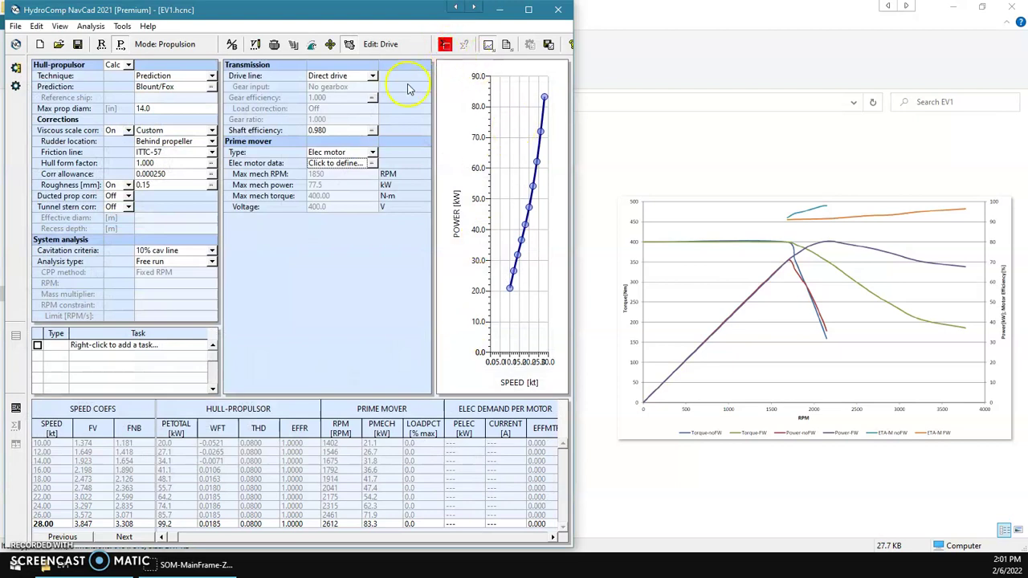
pyautogui.click(445, 45)
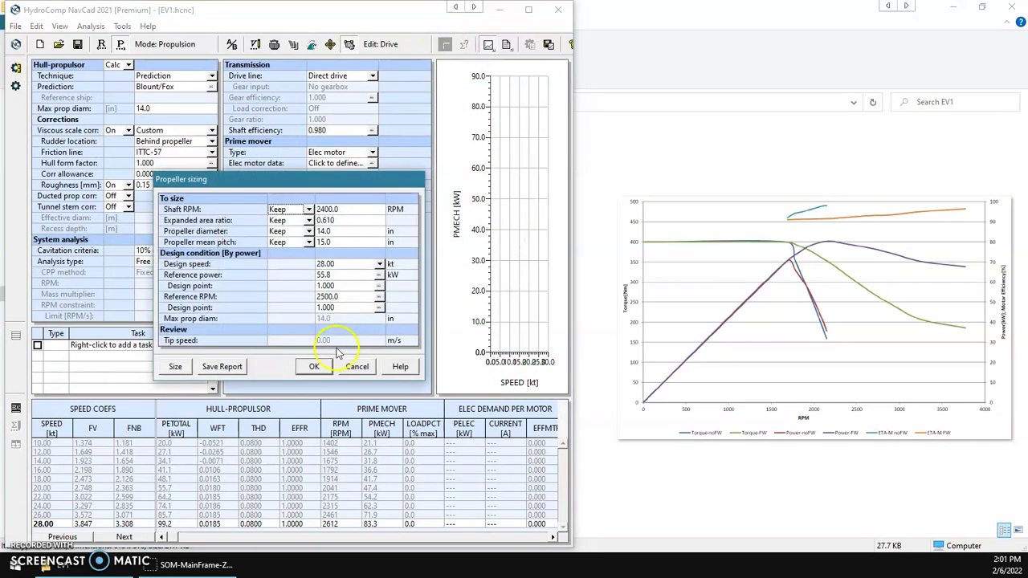
pyautogui.click(314, 368)
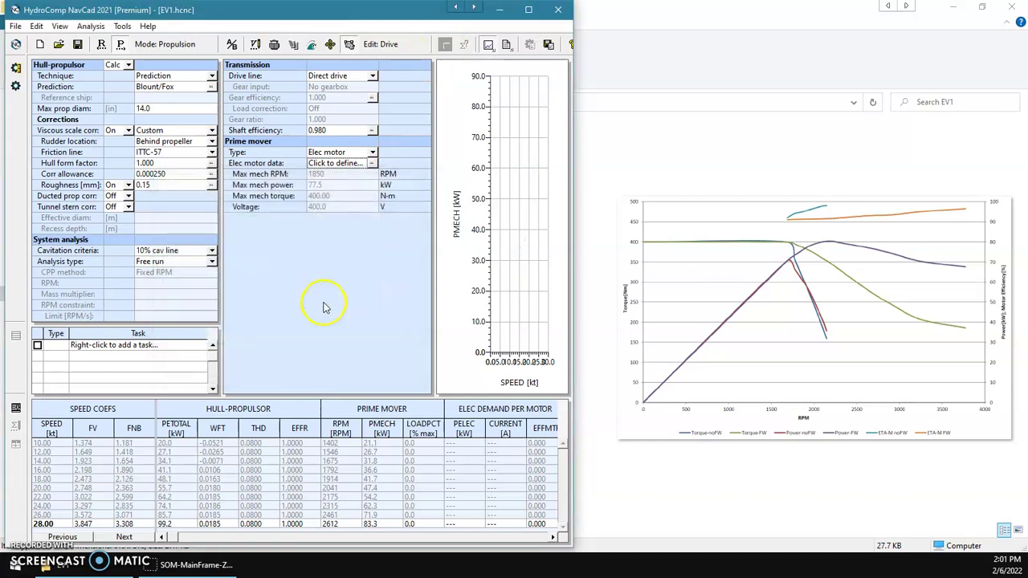
pyautogui.click(527, 10)
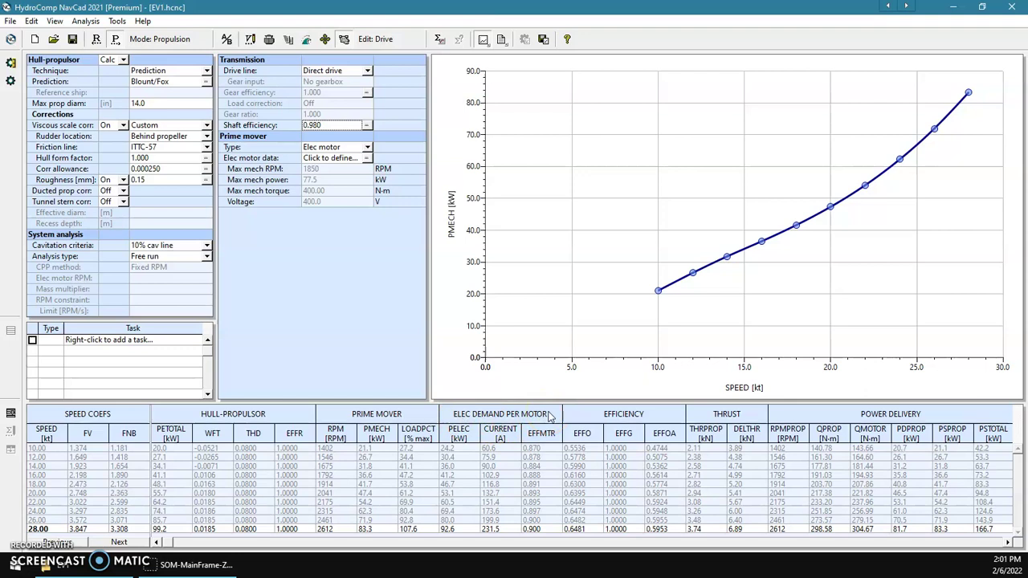
# - Plot a custom graph using the [Elec motor load] preset to compare EV1 against power demand
pyautogui.click(459, 438)
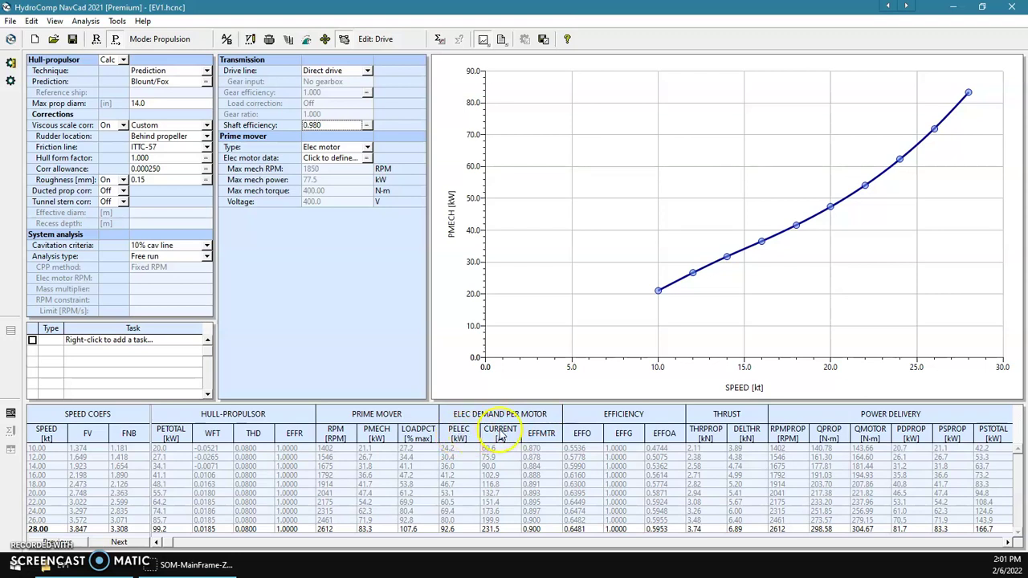
pyautogui.click(499, 441)
pyautogui.click(483, 39)
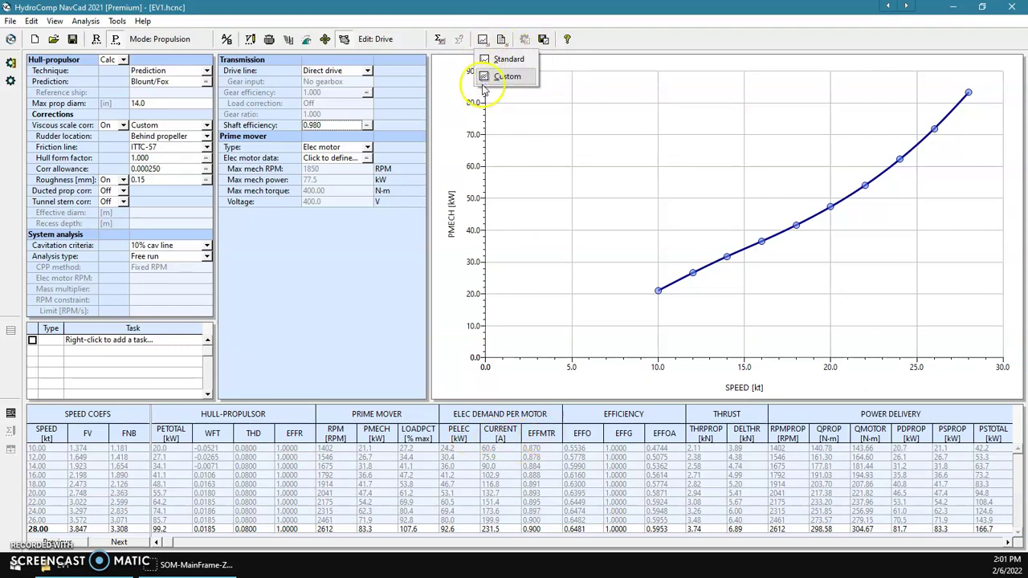
pyautogui.click(487, 78)
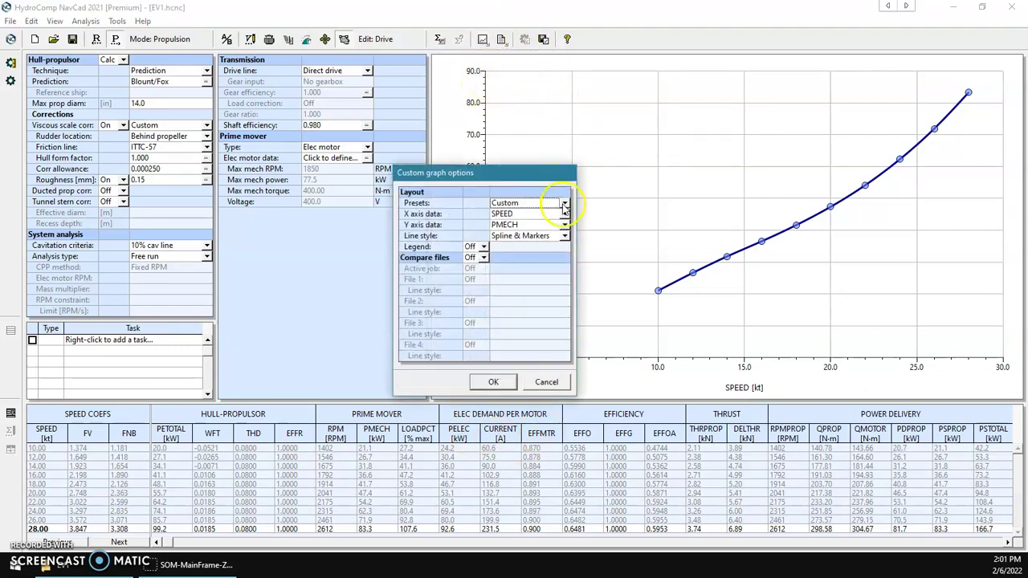
pyautogui.click(564, 204)
pyautogui.click(534, 264)
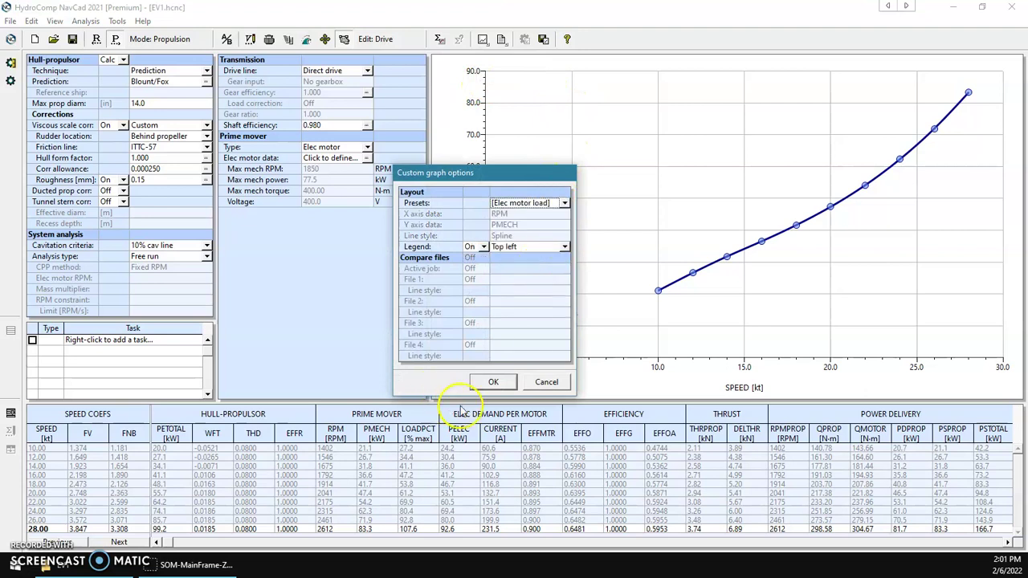
pyautogui.click(492, 382)
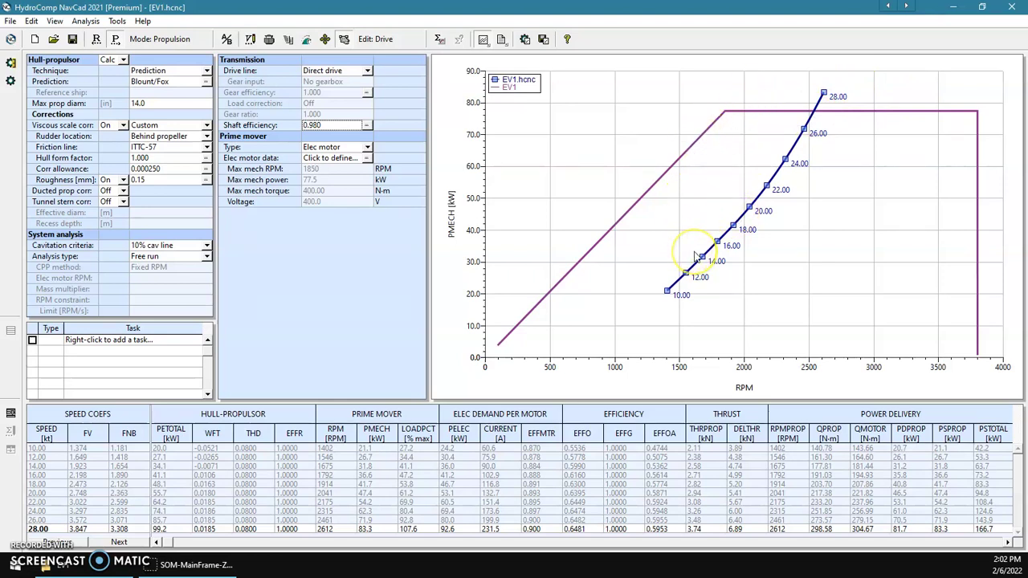
# - Reopen EV1, switch its data source to Generic DC [Q], show output as power, and accept
pyautogui.click(370, 160)
pyautogui.click(368, 159)
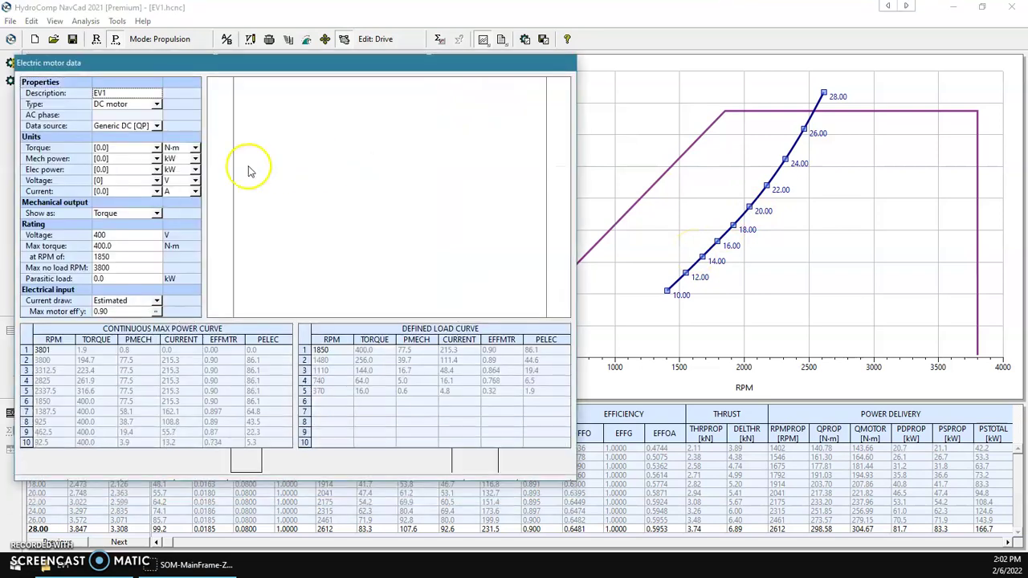
pyautogui.click(157, 126)
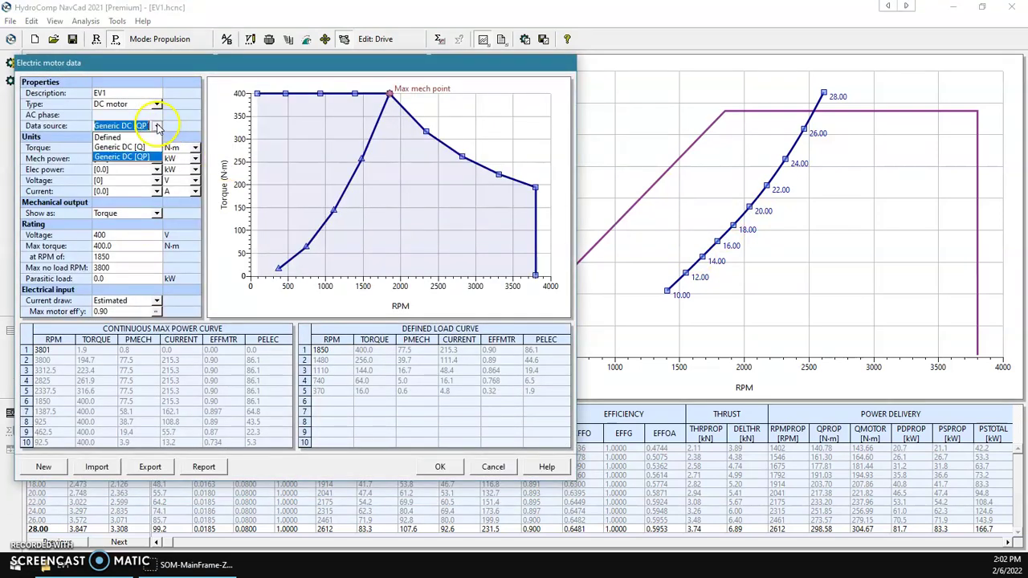
pyautogui.click(138, 150)
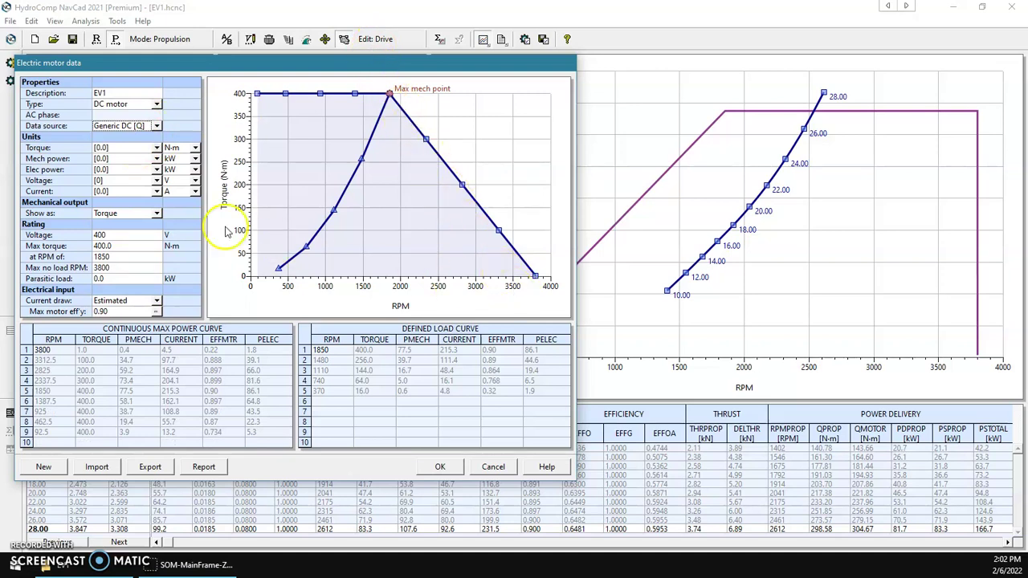
pyautogui.click(157, 215)
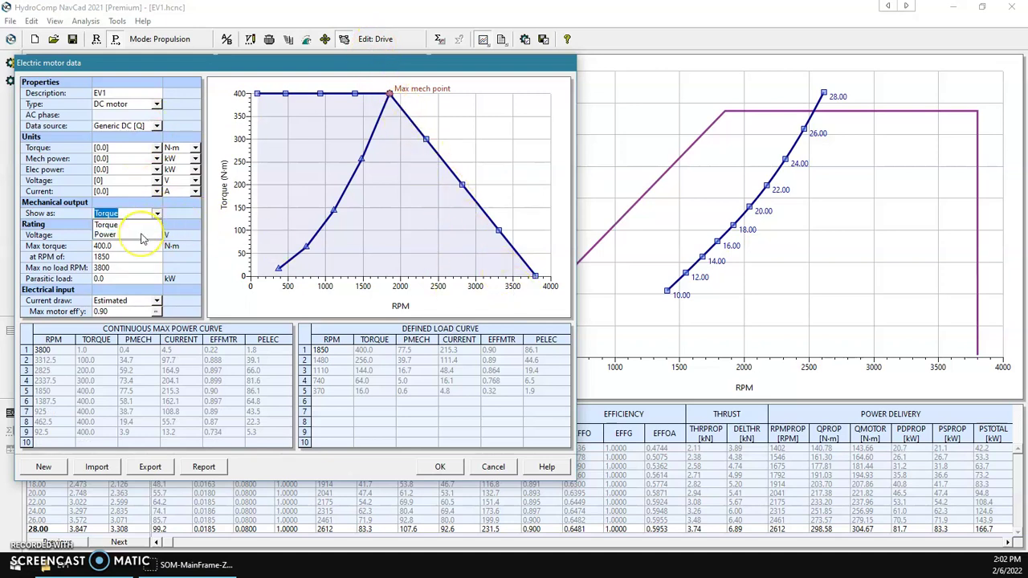
pyautogui.click(144, 234)
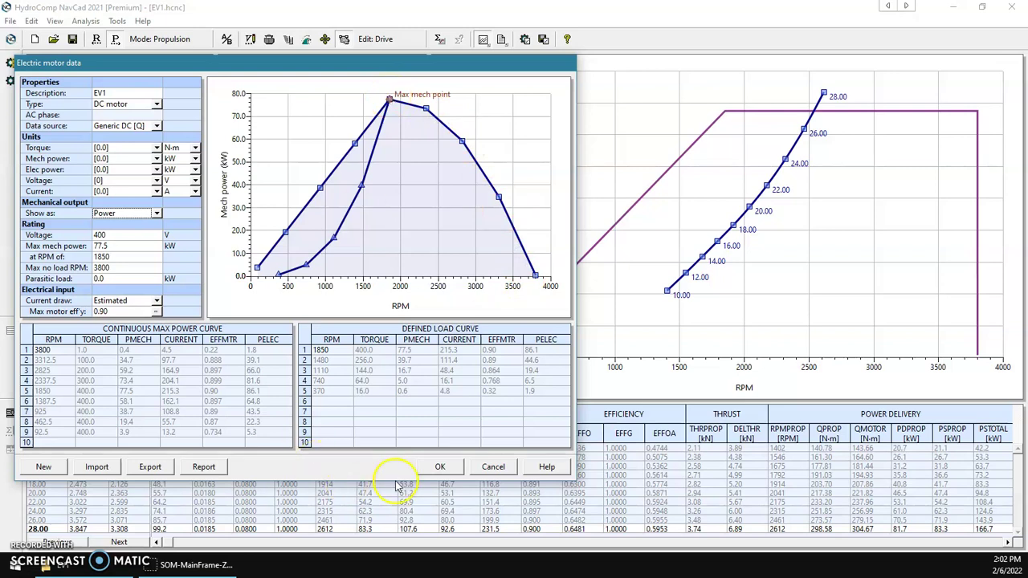
pyautogui.click(439, 466)
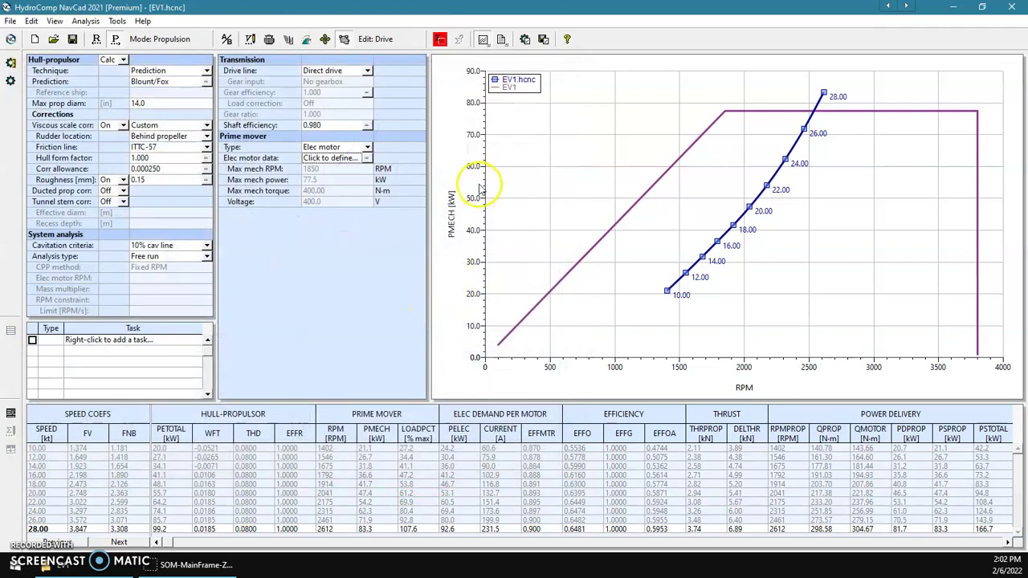
# - Rerun the analysis, redraw the custom graph, and reopen the EV1 motor data
pyautogui.click(440, 39)
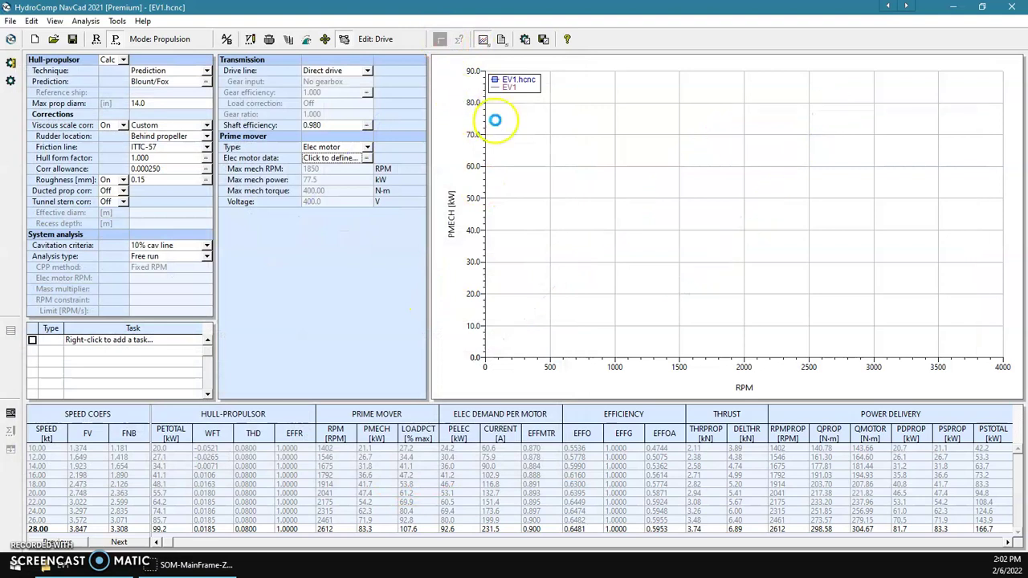
pyautogui.click(466, 370)
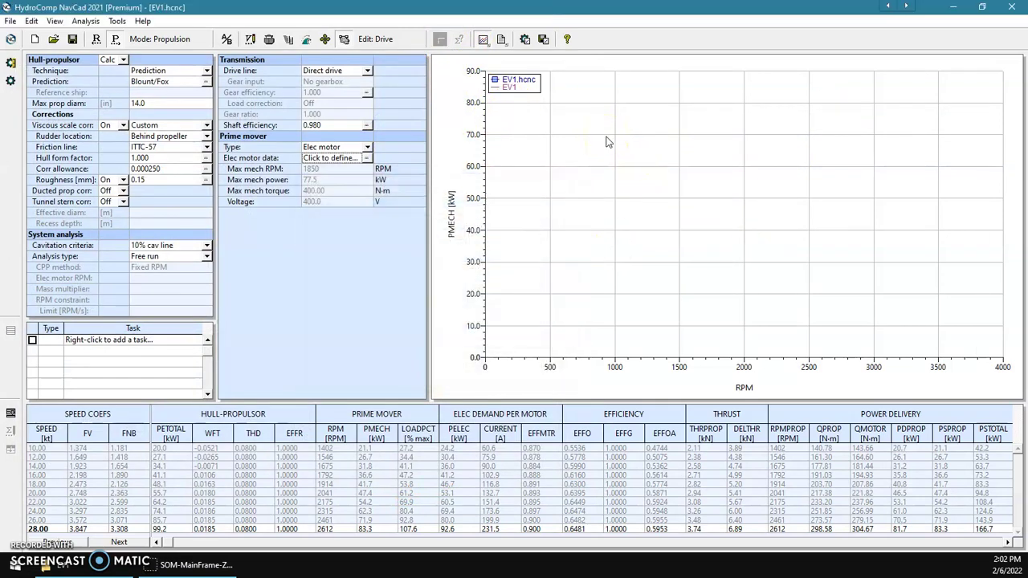
pyautogui.click(482, 39)
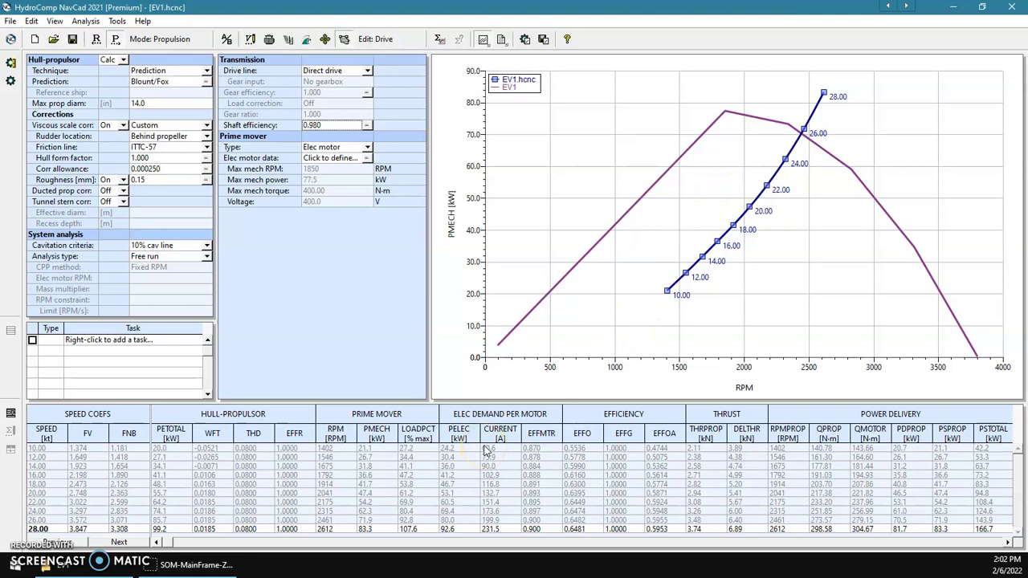
pyautogui.click(366, 160)
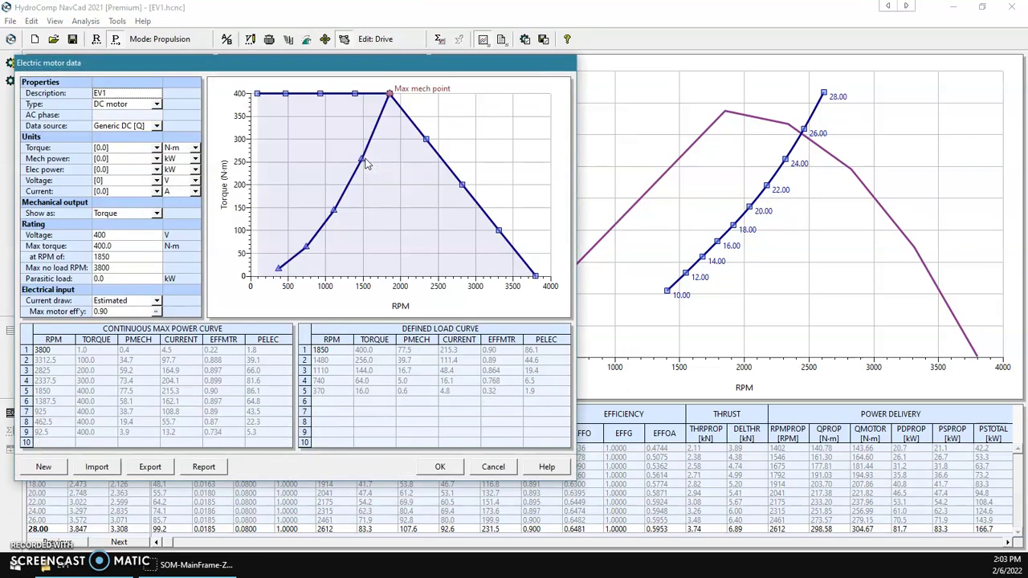